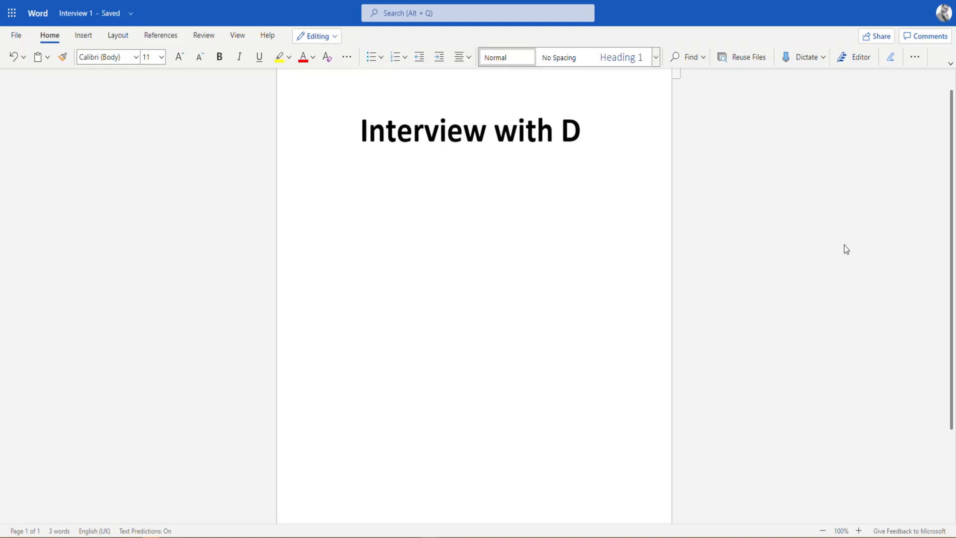
Open the Transcribe pane, start a recording, then save and transcribe it
left_click(823, 61)
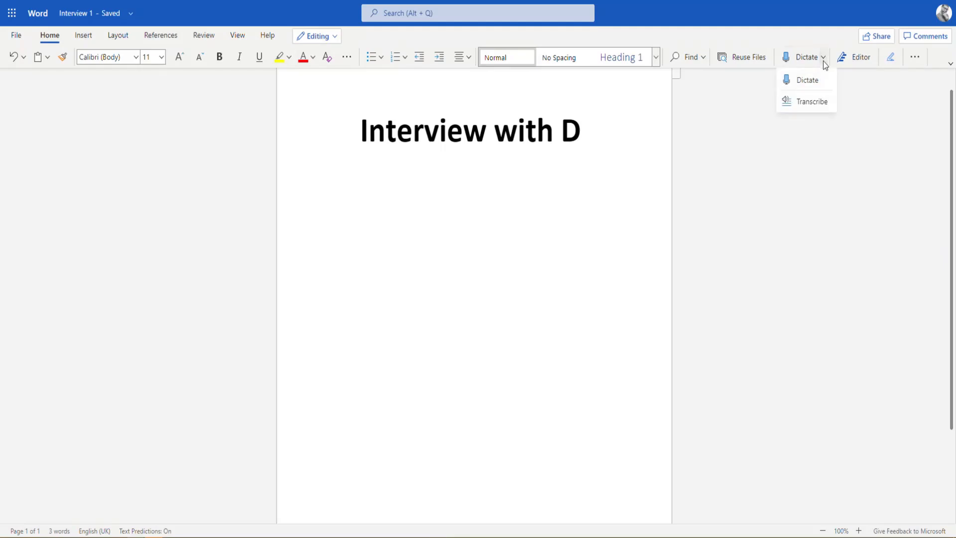
left_click(810, 103)
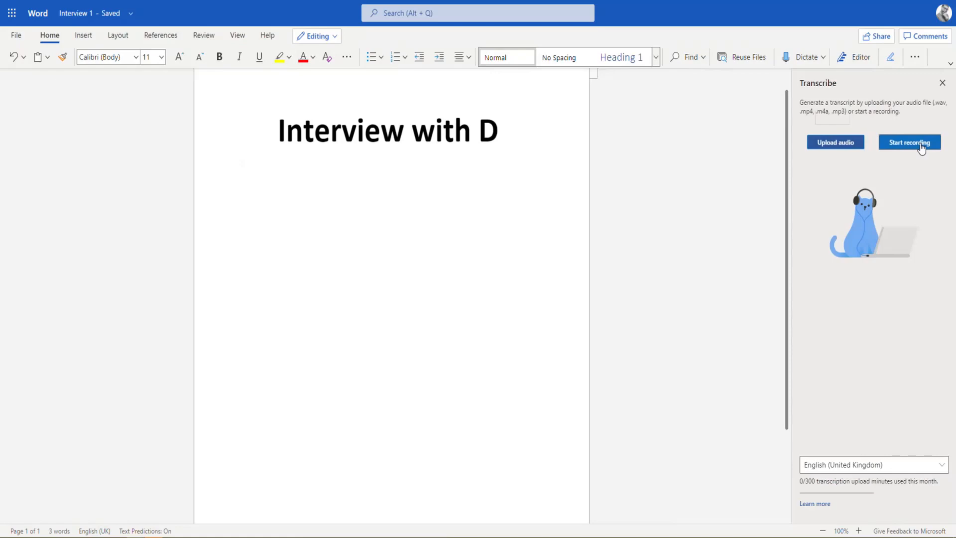
left_click(920, 144)
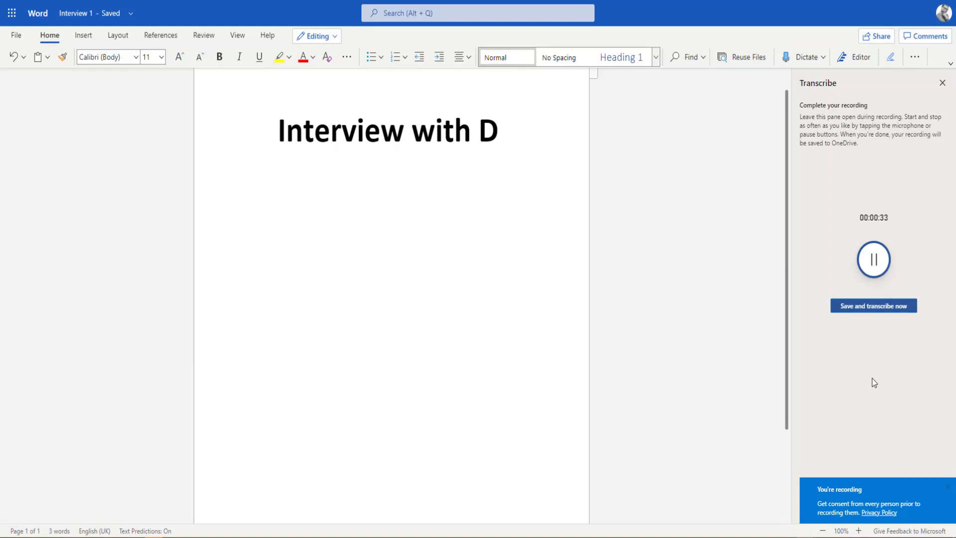
left_click(854, 305)
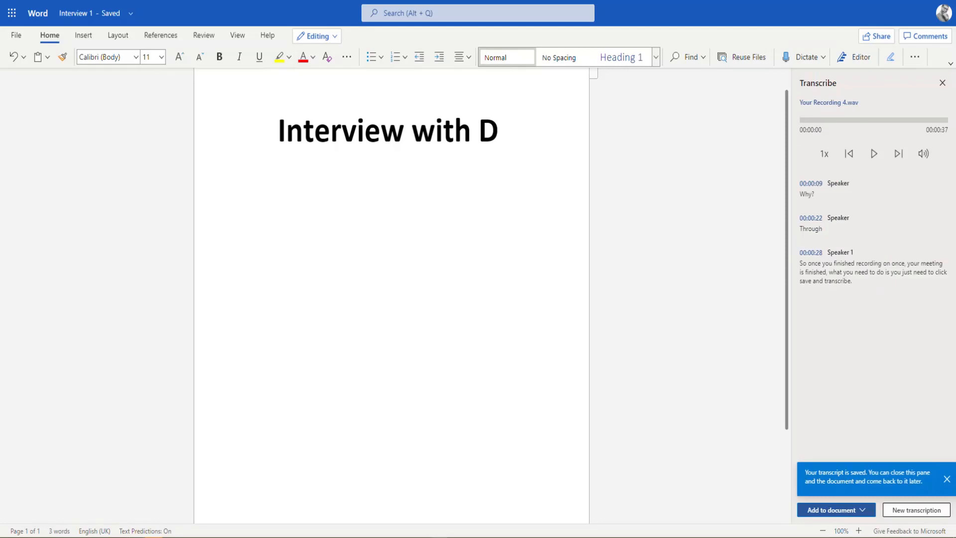
mouse_move(809, 295)
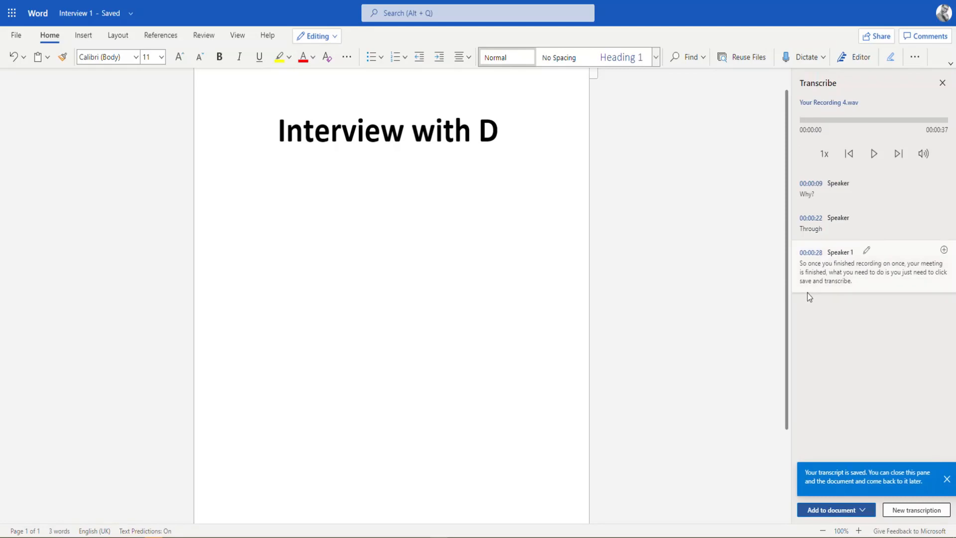
mouse_move(806, 229)
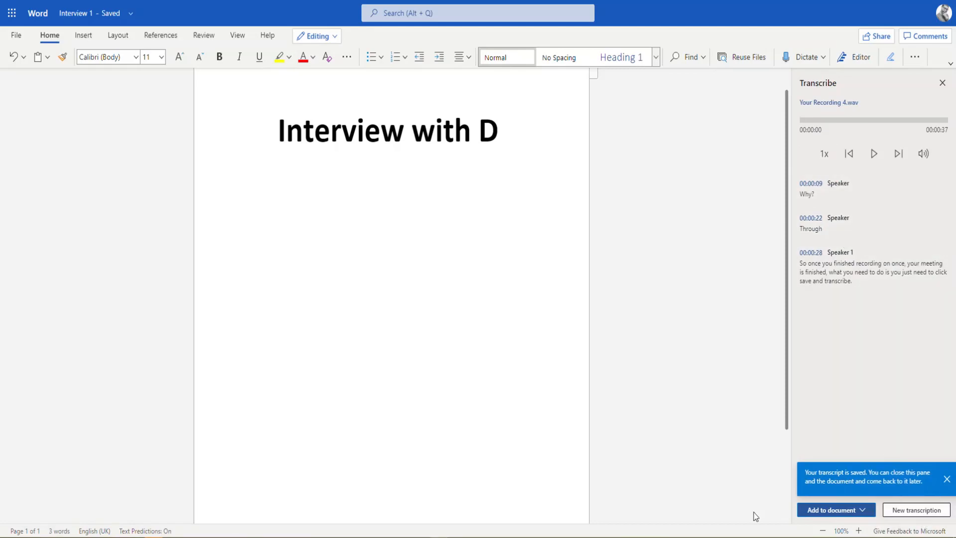
left_click(862, 510)
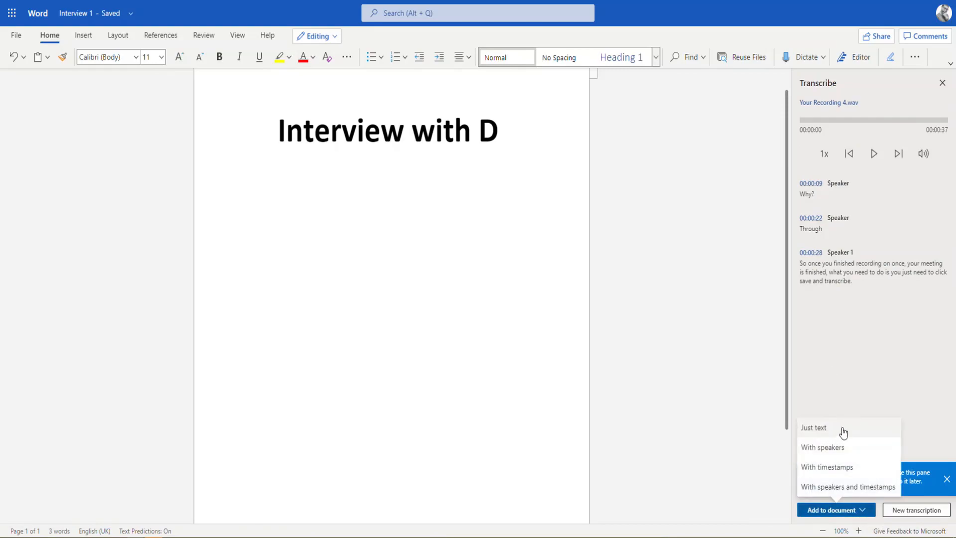
left_click(859, 353)
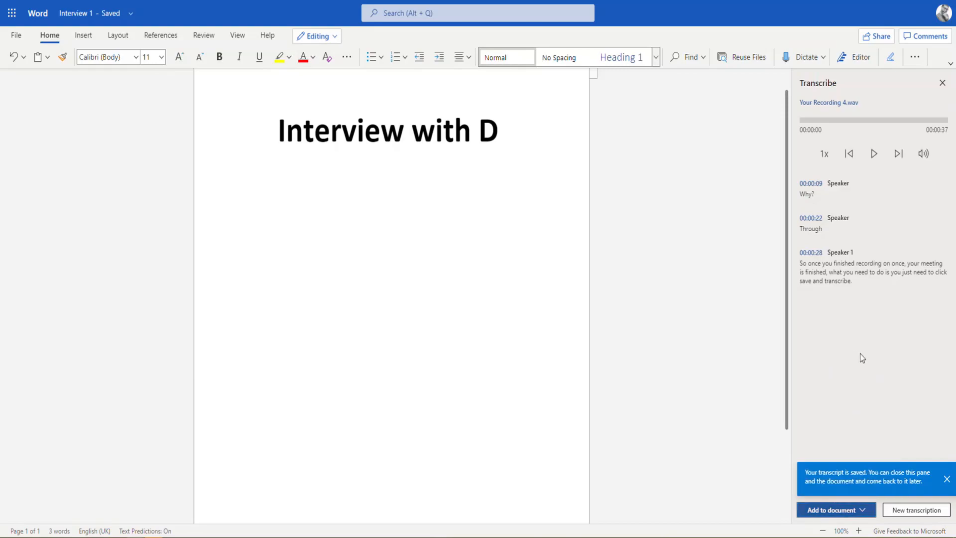
left_click(942, 83)
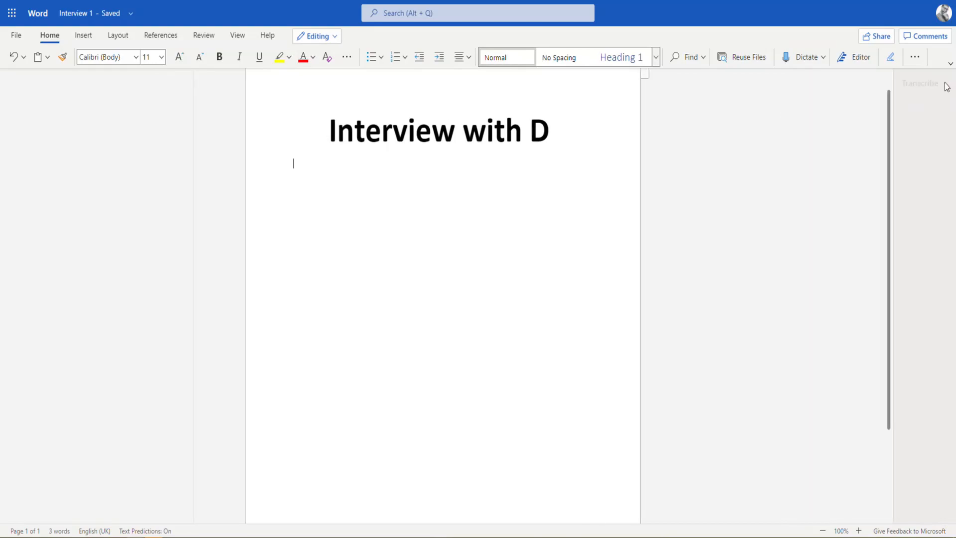
Reopen the Transcribe pane and start a new transcription, confirming that the current transcript is deleted
left_click(824, 59)
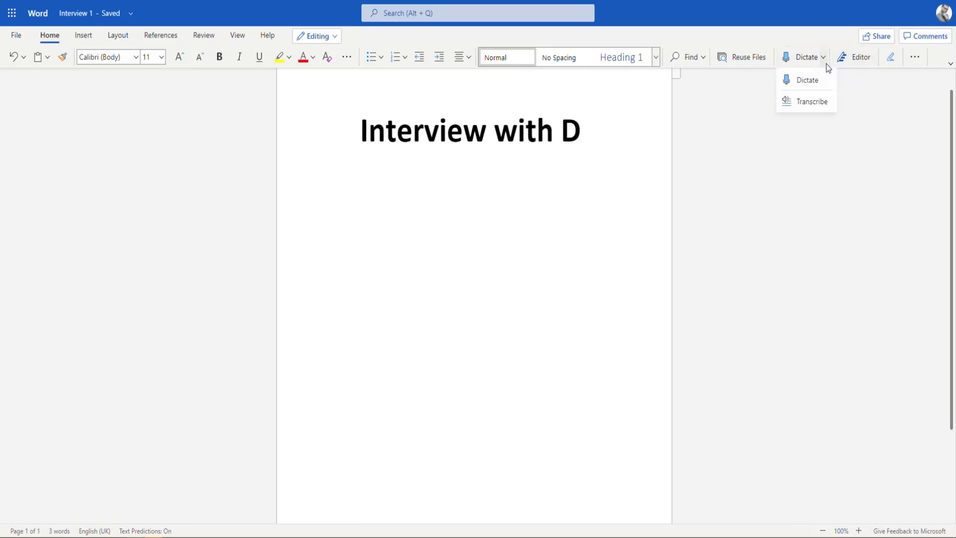
left_click(798, 104)
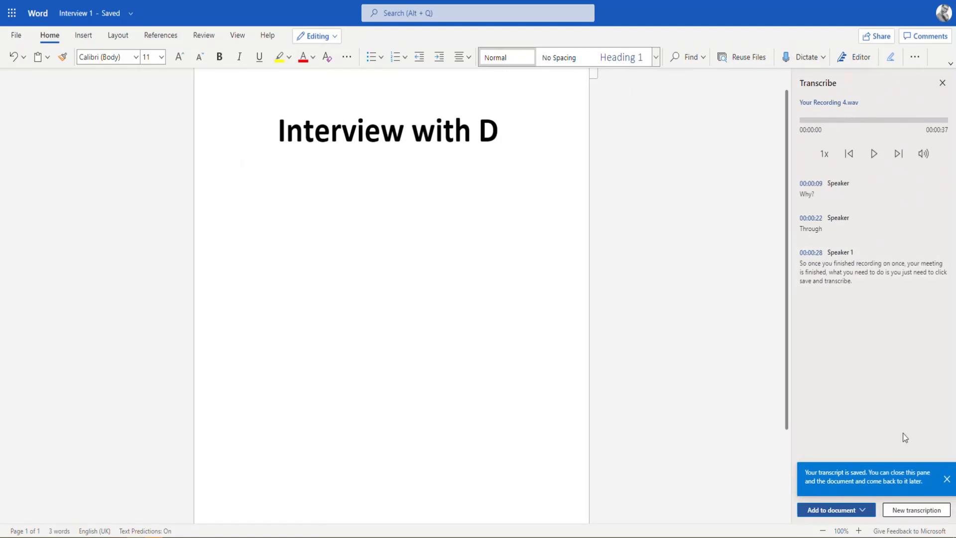
left_click(907, 512)
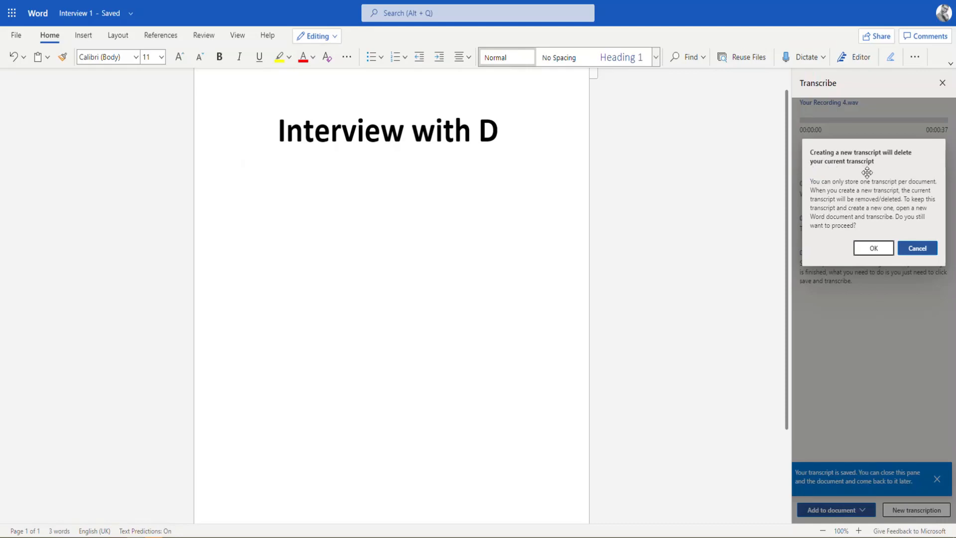
left_click(873, 248)
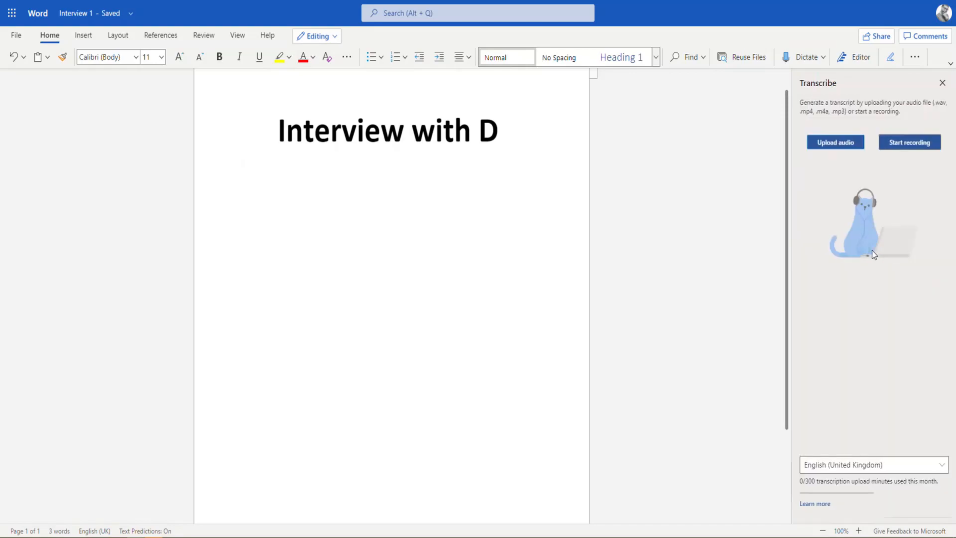
Record new audio, save and transcribe it, and add the transcript to the document as just text
left_click(901, 144)
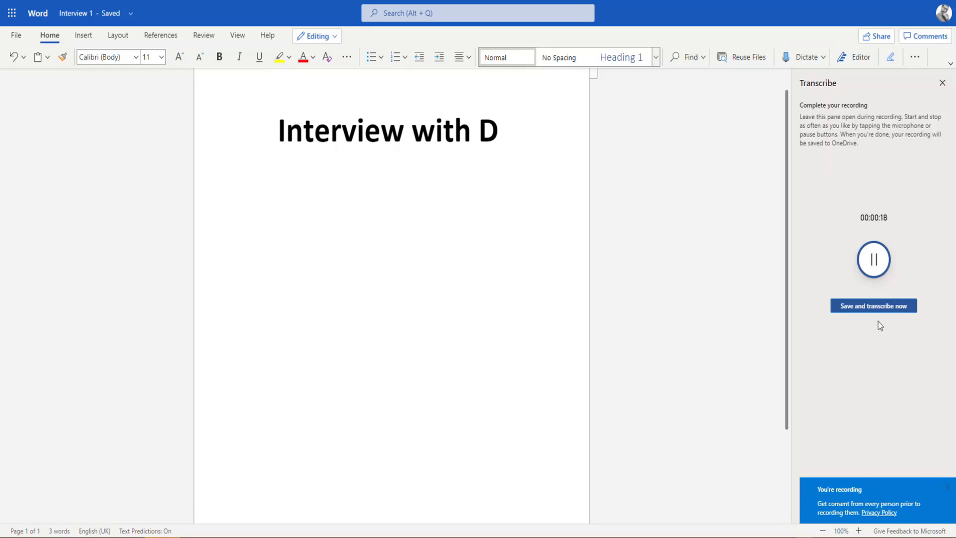
left_click(869, 306)
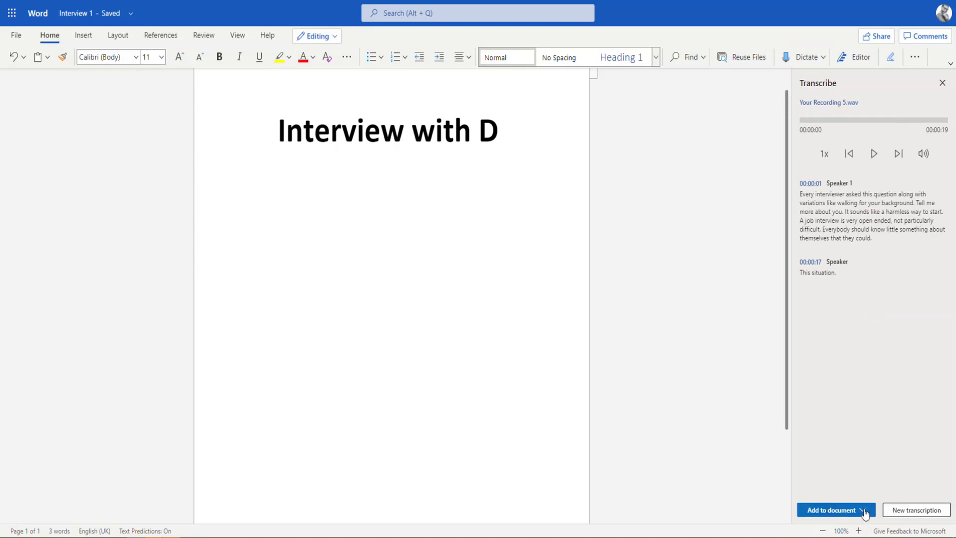
left_click(846, 509)
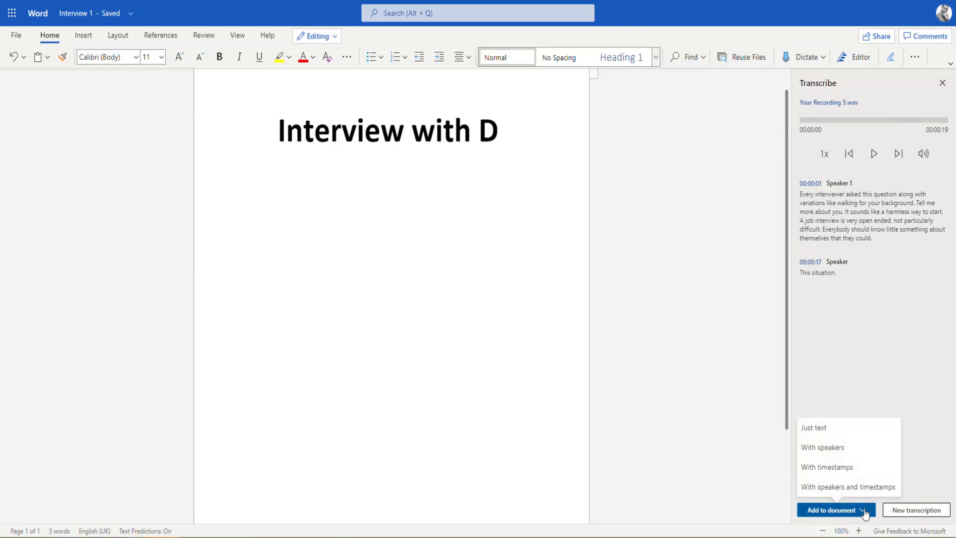
left_click(825, 429)
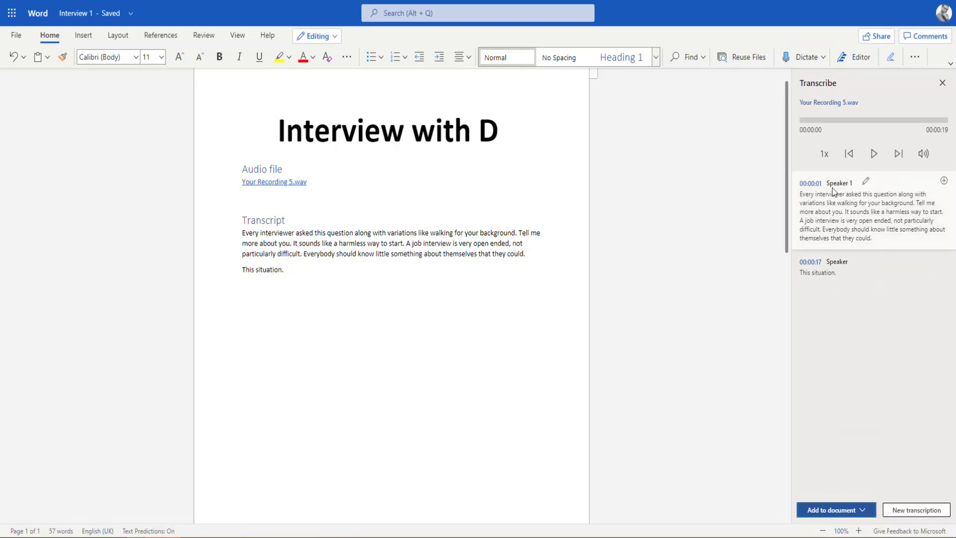
Try to rename the first speaker as Interviewer
left_click(866, 182)
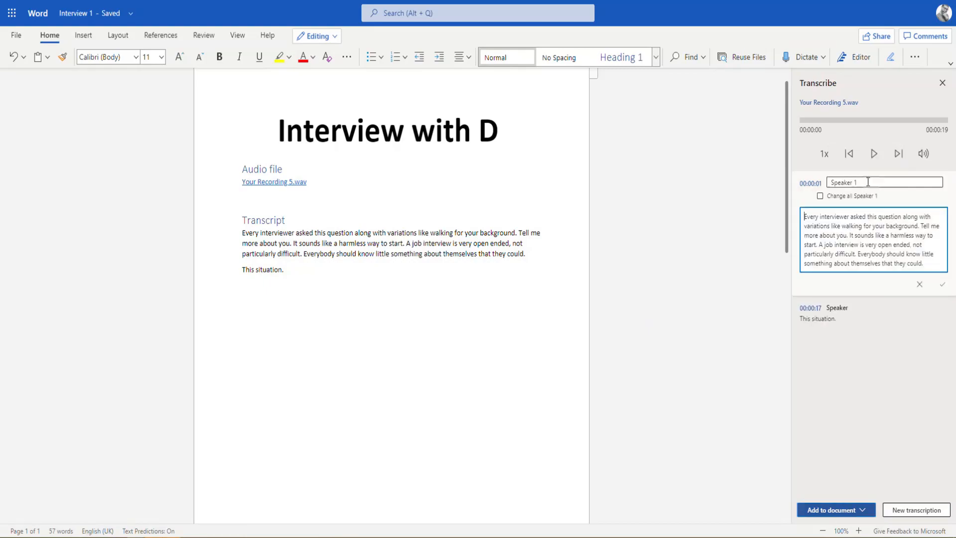
type("Interviewer")
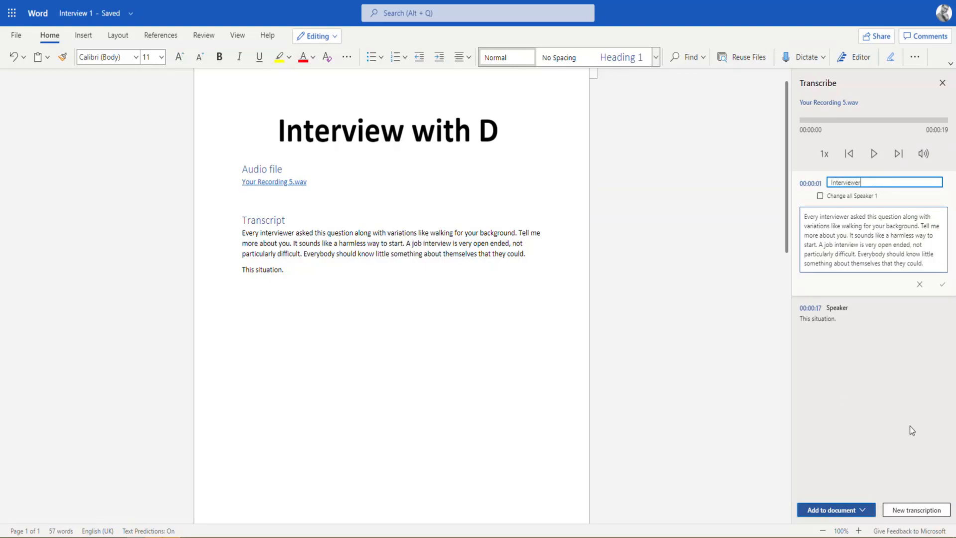
left_click(843, 311)
Rename the second speaker in the transcript as Me and confirm the edit
left_click(861, 263)
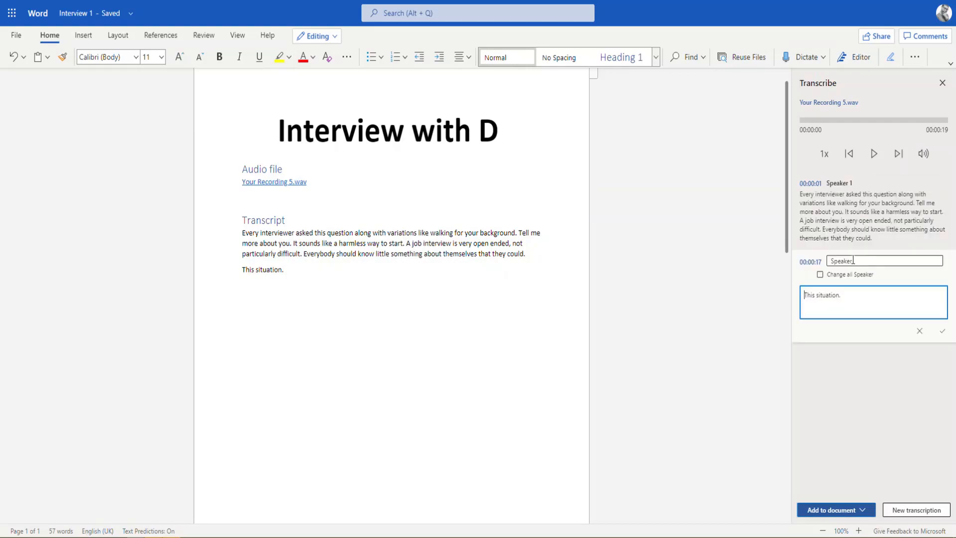
type("Me")
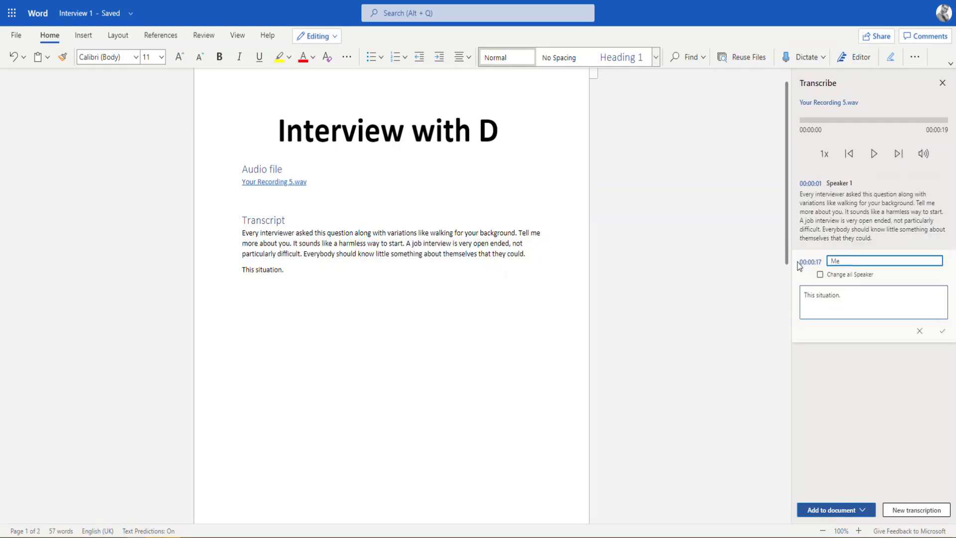
left_click(942, 331)
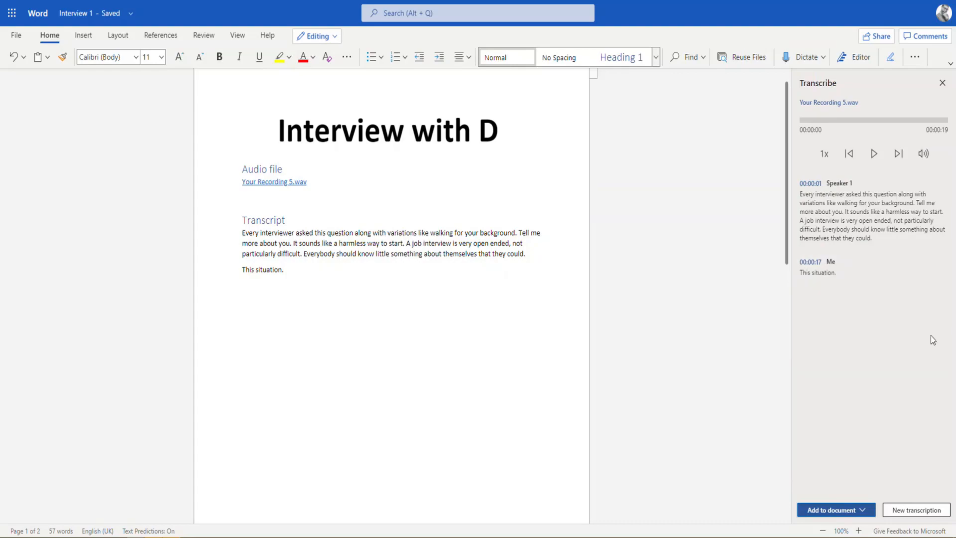
Edit the first speaker's transcript text to begin with "1." and save the change
mouse_move(929, 242)
left_click(830, 225)
double_click(842, 221)
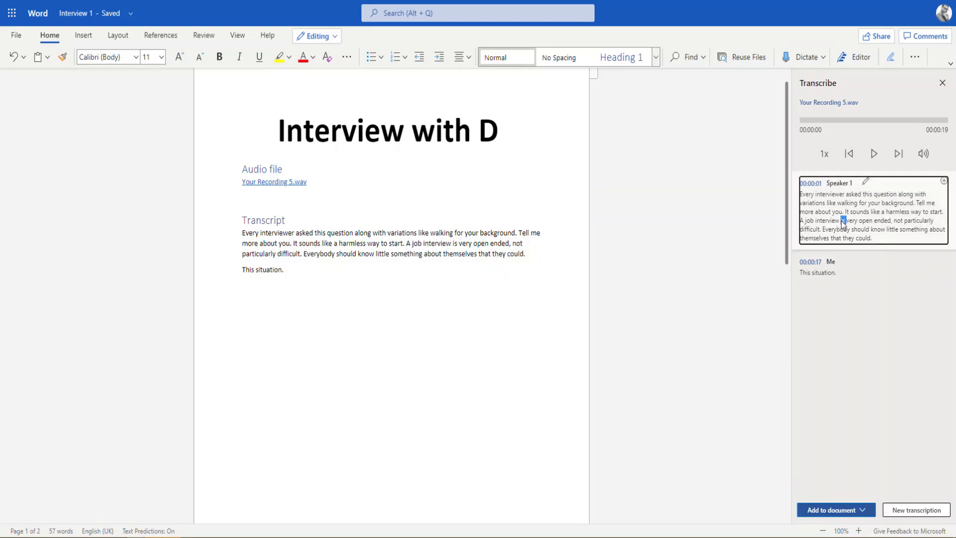
left_click(866, 183)
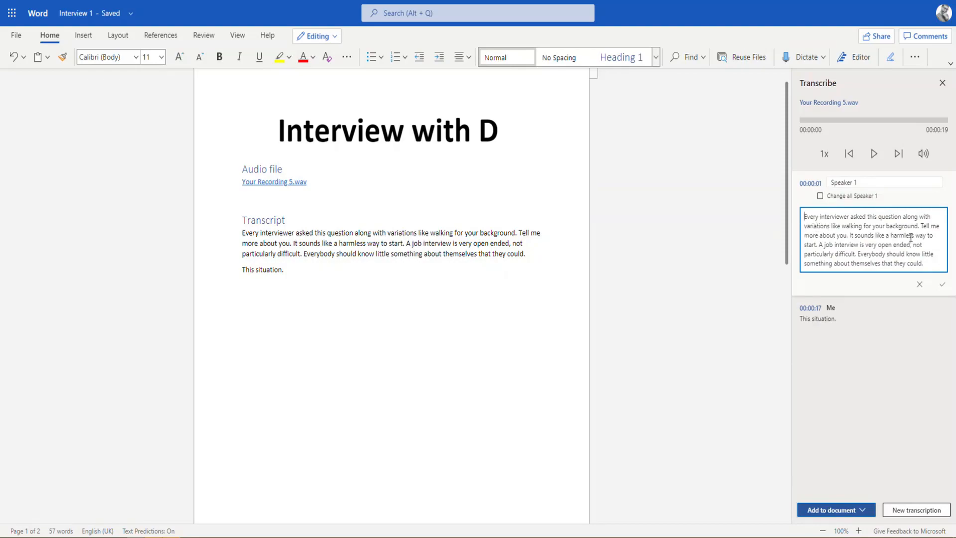
type("2")
key("BackSpace")
type("1.")
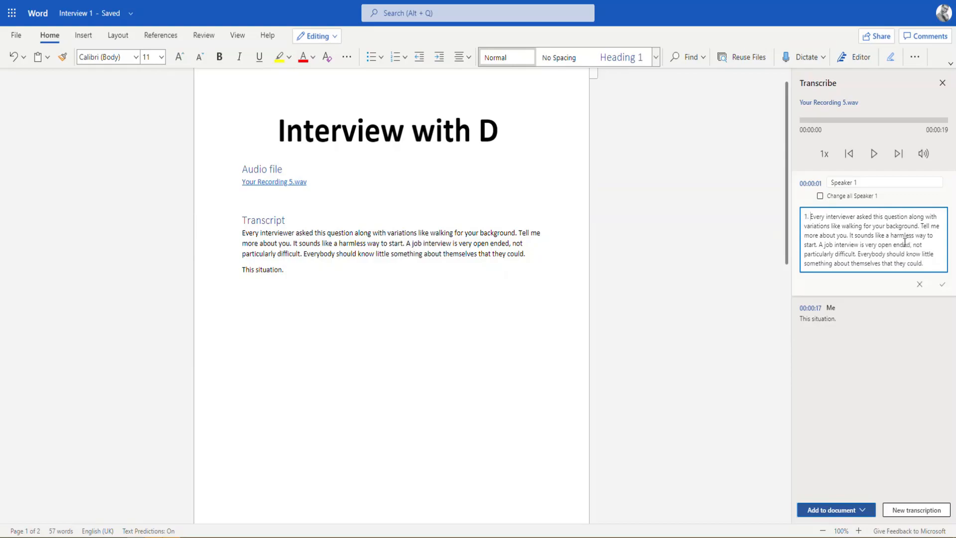
left_click(942, 285)
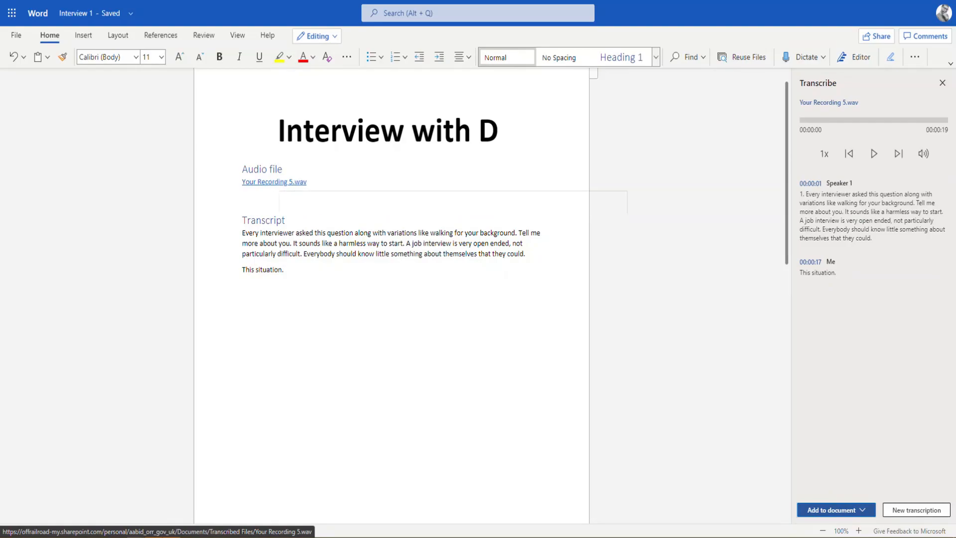
Add the transcript to the document with timestamps
left_click(865, 515)
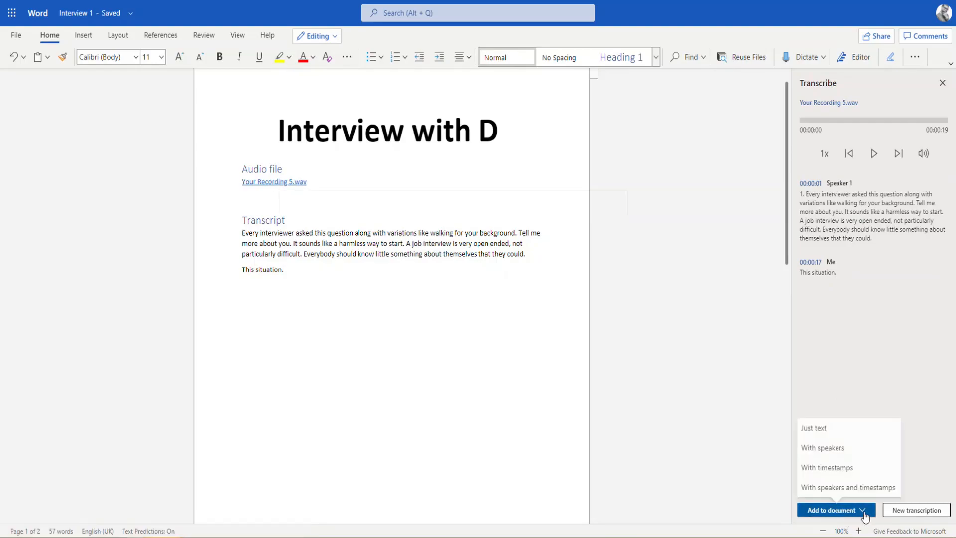
left_click(828, 468)
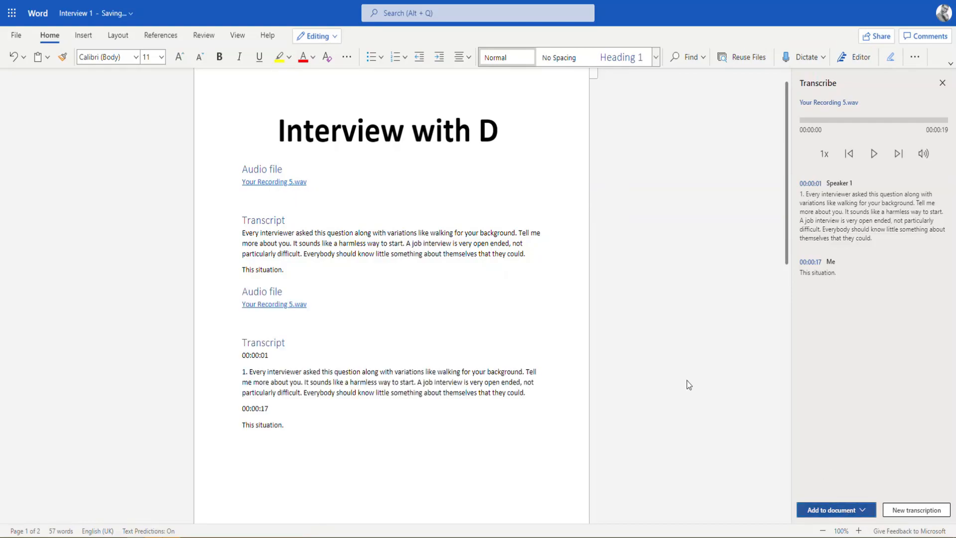